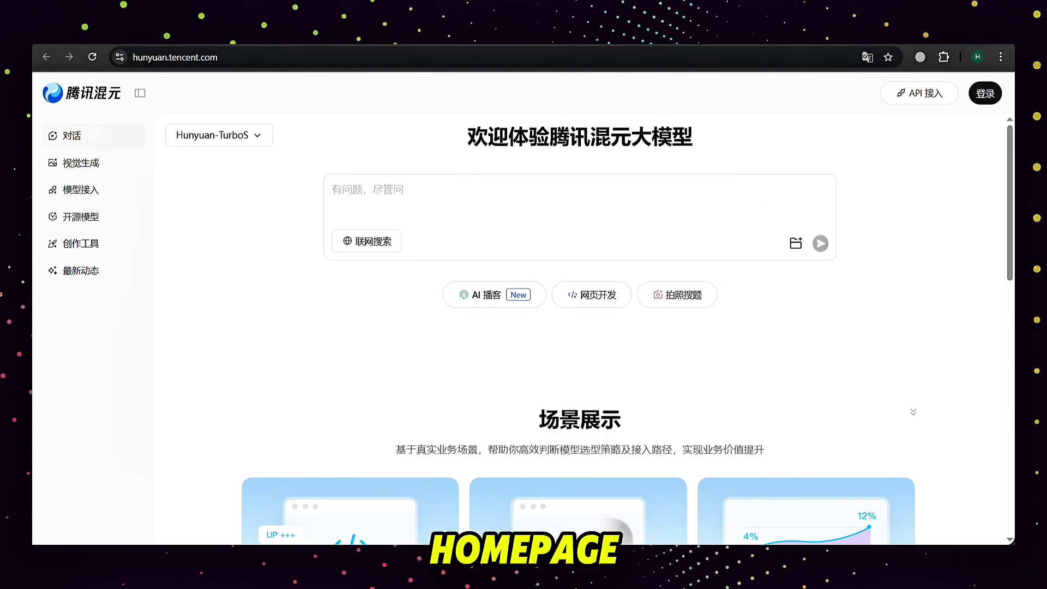
# Enter the account e-mail in the E-mail sign-in form, accept the terms and request a verification code
pyautogui.click(993, 105)
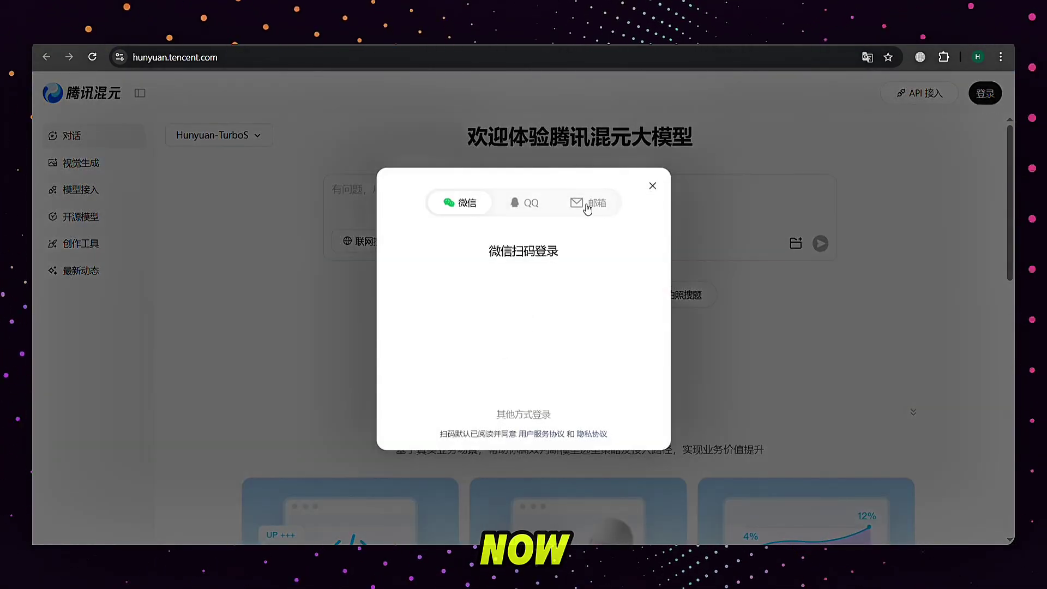
pyautogui.click(587, 209)
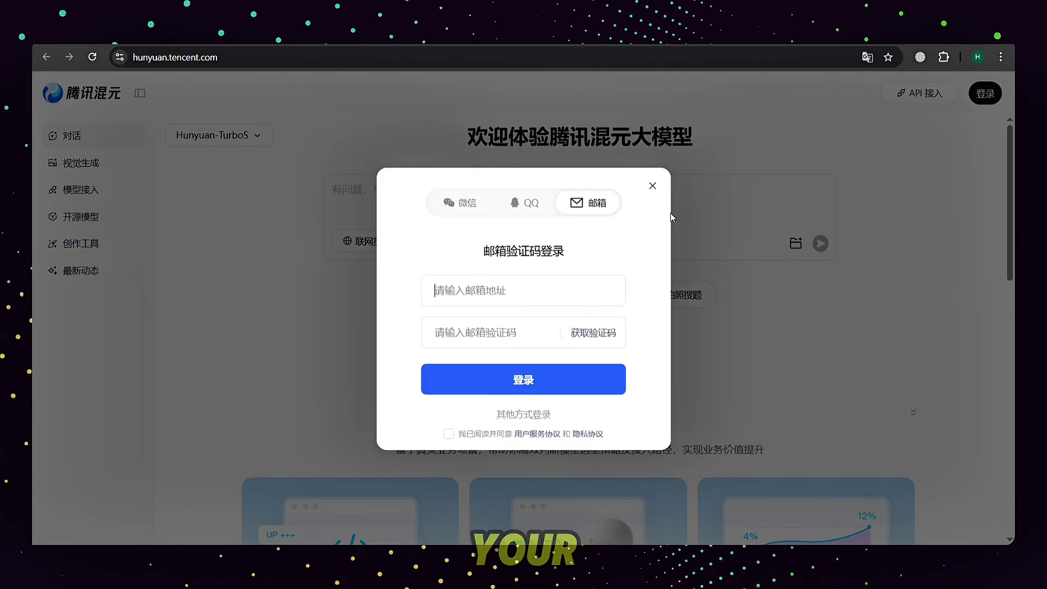
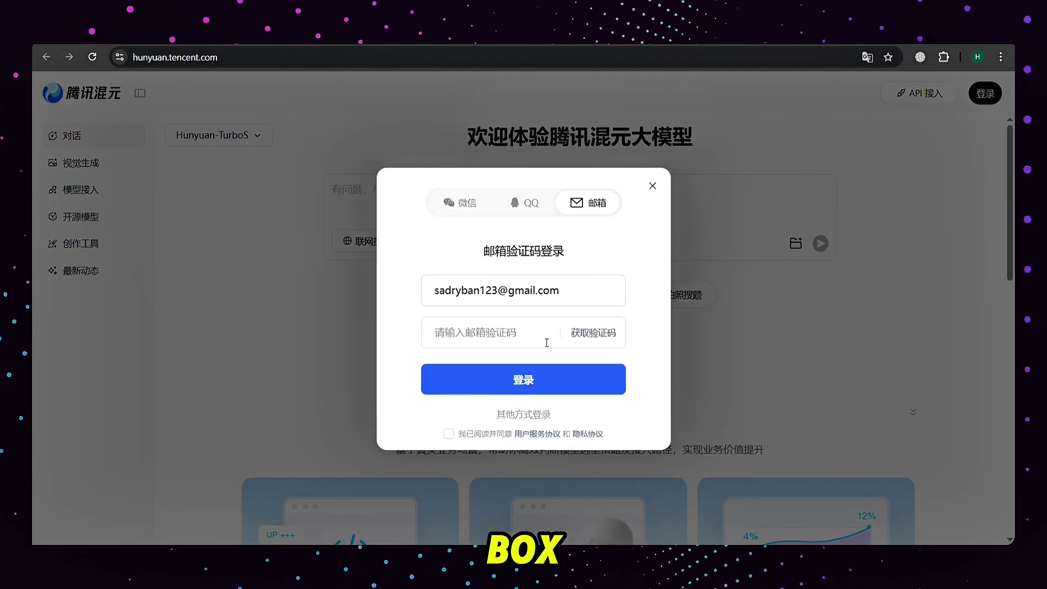
pyautogui.click(605, 339)
pyautogui.click(620, 342)
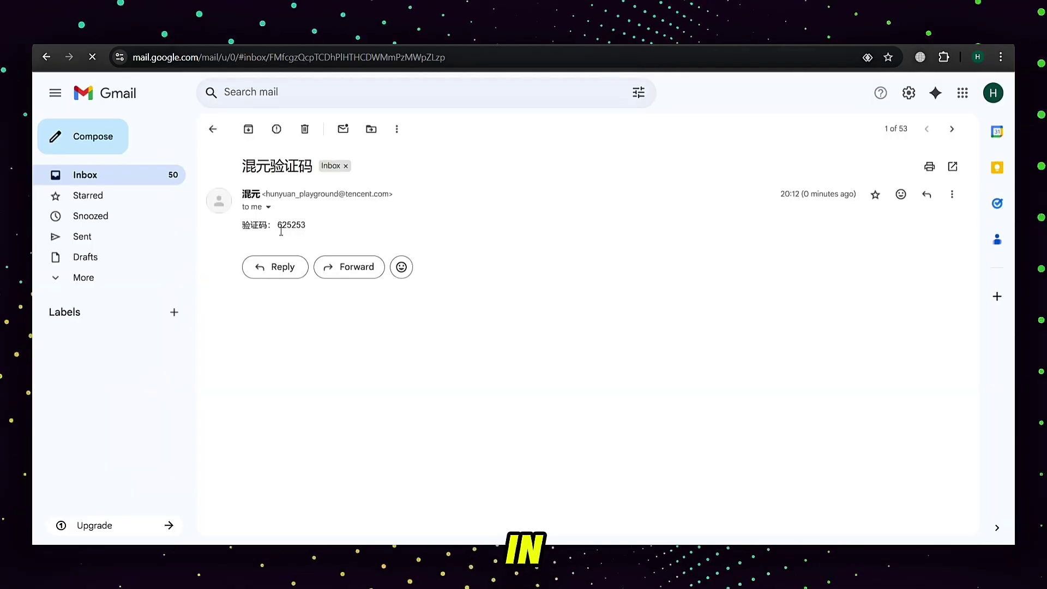
# Copy the emailed verification code and paste it into the code field
pyautogui.moveTo(276, 226); pyautogui.dragTo(308, 225)
pyautogui.hotkey('ctrl', 'c')
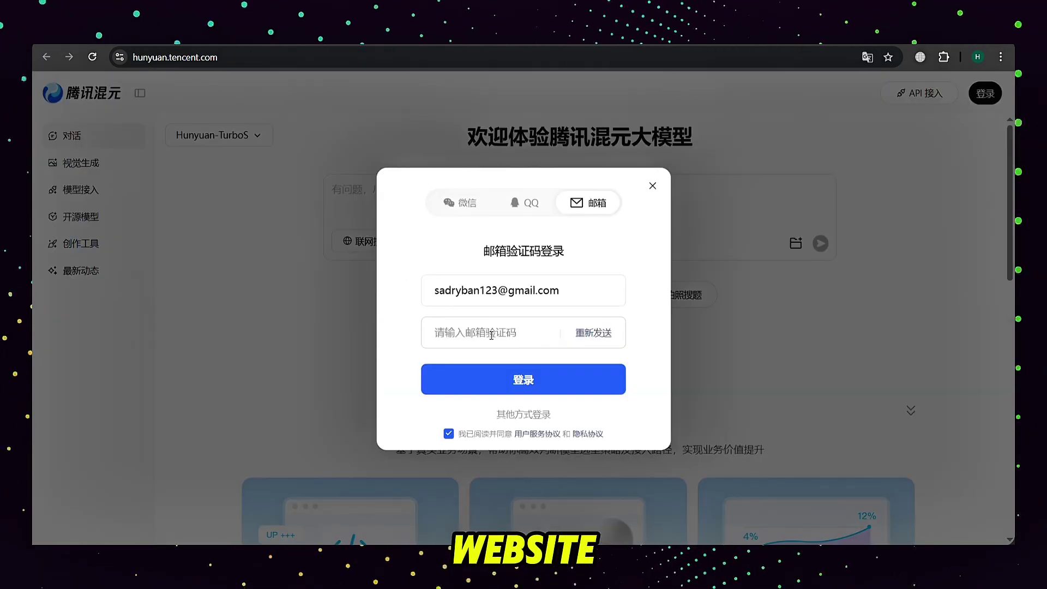
pyautogui.click(491, 336)
pyautogui.hotkey('ctrl', 'v')
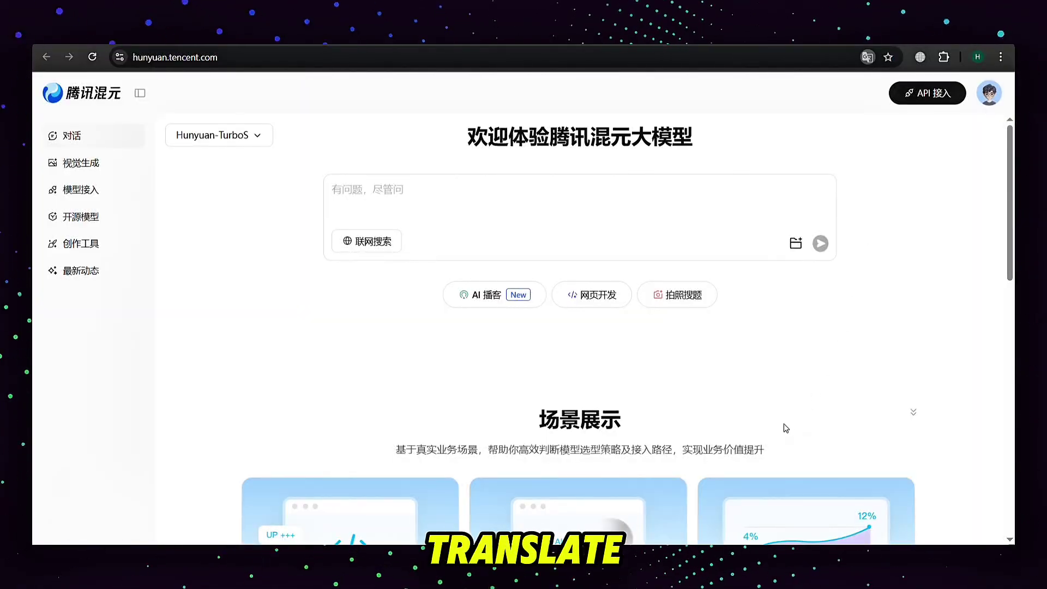
# With the site translated to English, open the Visual Generation section listing its models
pyautogui.moveTo(347, 136); pyautogui.dragTo(818, 149)
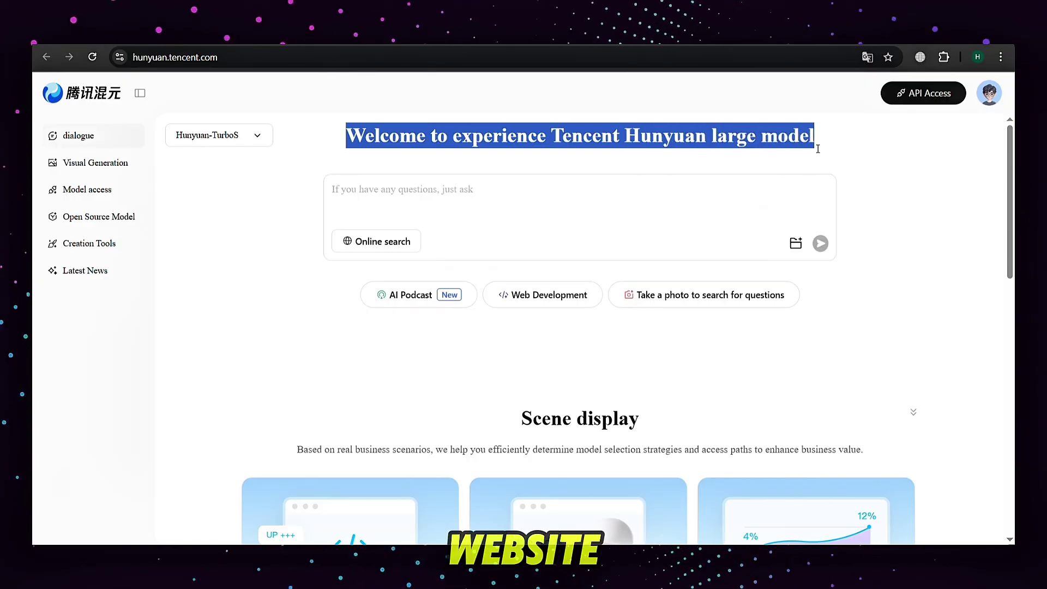
pyautogui.click(931, 170)
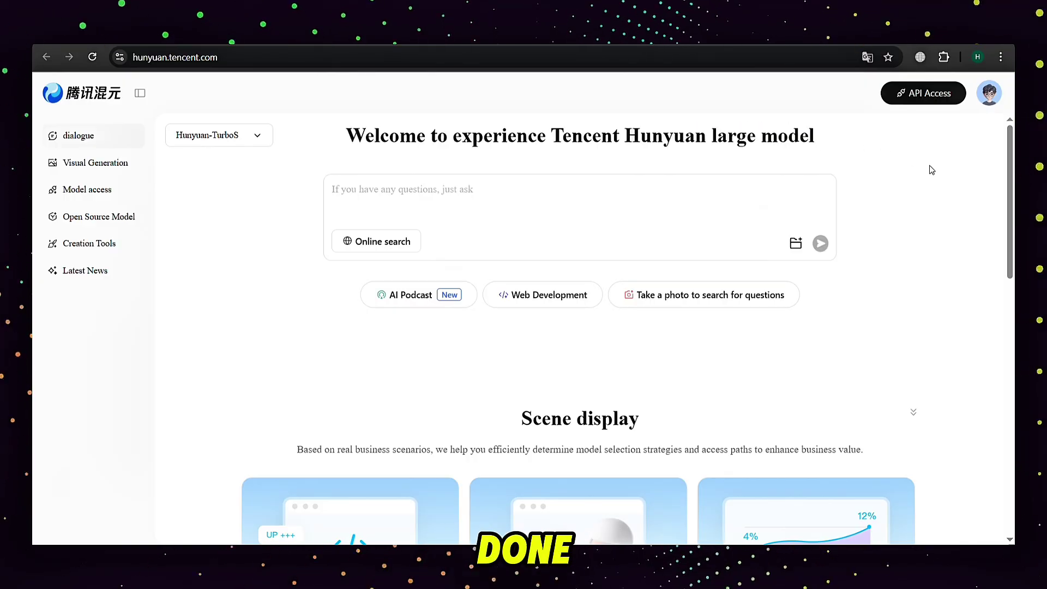
pyautogui.click(104, 171)
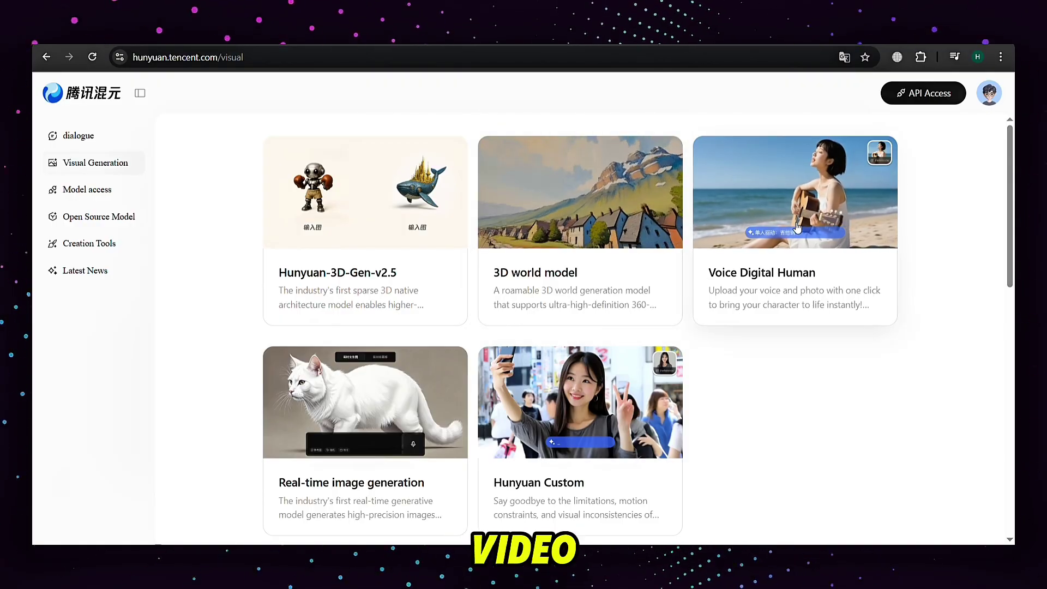
pyautogui.hotkey('ctrl', '-')
pyautogui.hotkey('ctrl', '-')
pyautogui.scroll(-5, 1005, 312)
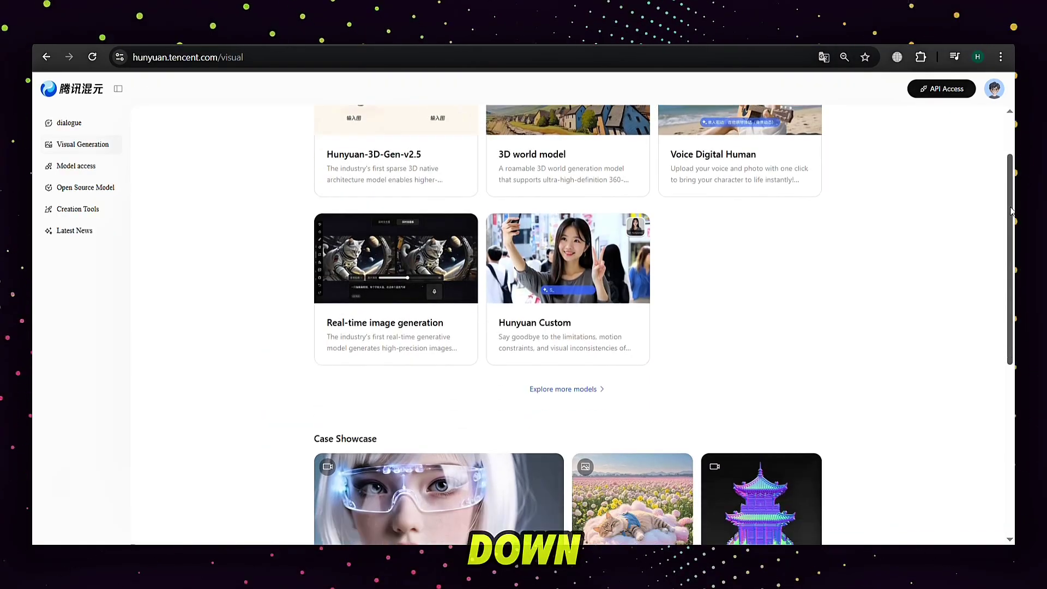
pyautogui.moveTo(1005, 312); pyautogui.dragTo(1008, 354)
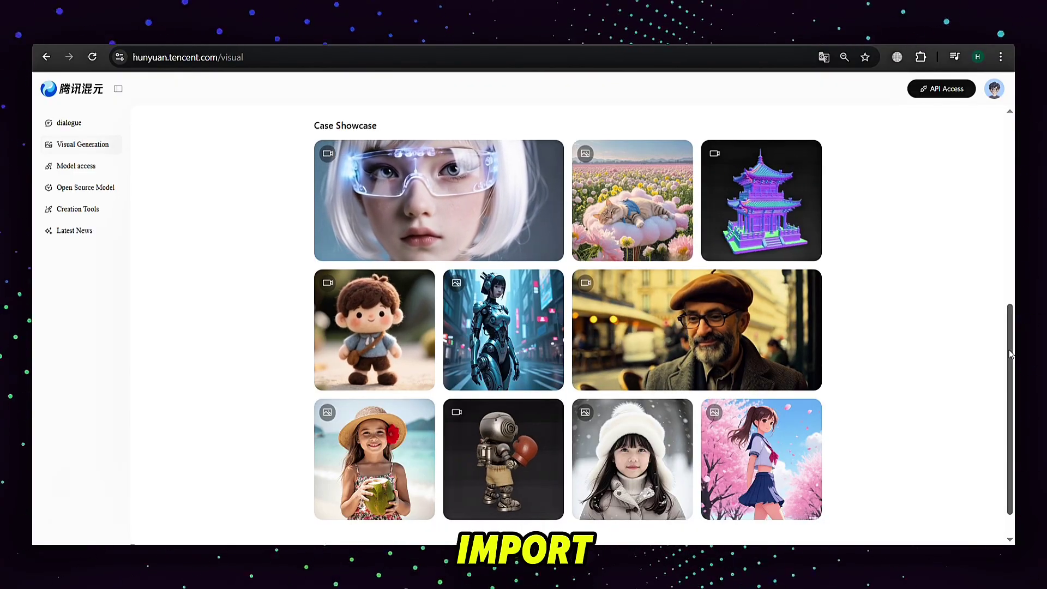
pyautogui.moveTo(1011, 353); pyautogui.dragTo(1013, 167)
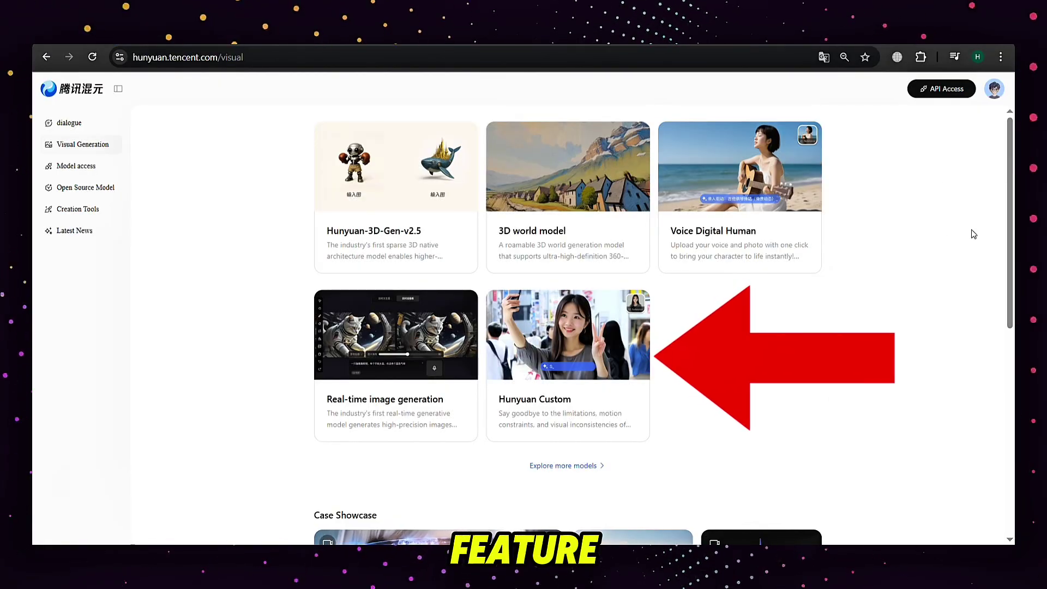
# Open the Hunyuan Custom experience page and switch its model to Image Video-General
pyautogui.click(592, 318)
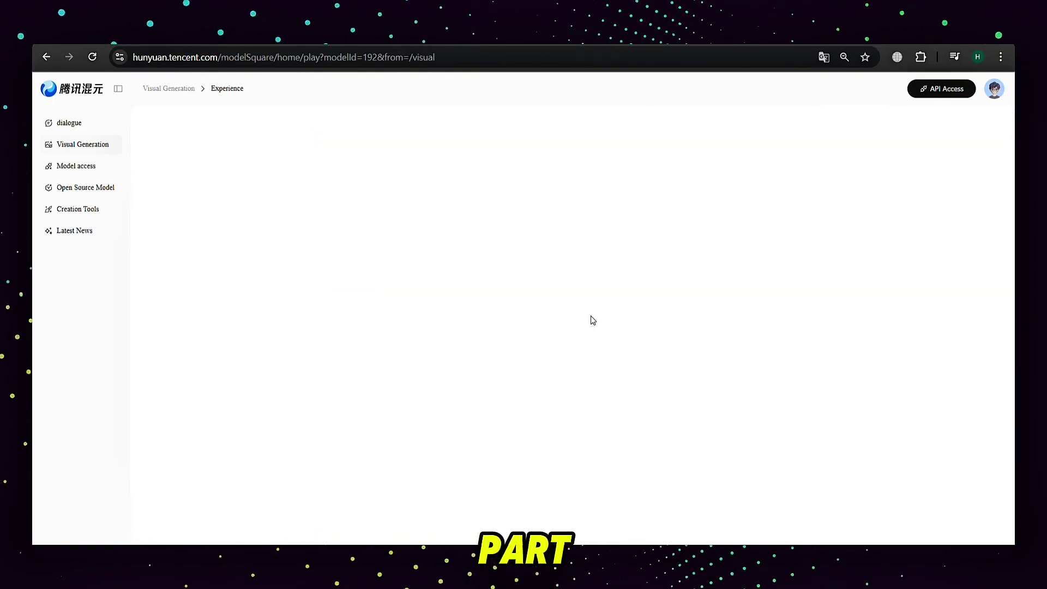
pyautogui.click(201, 145)
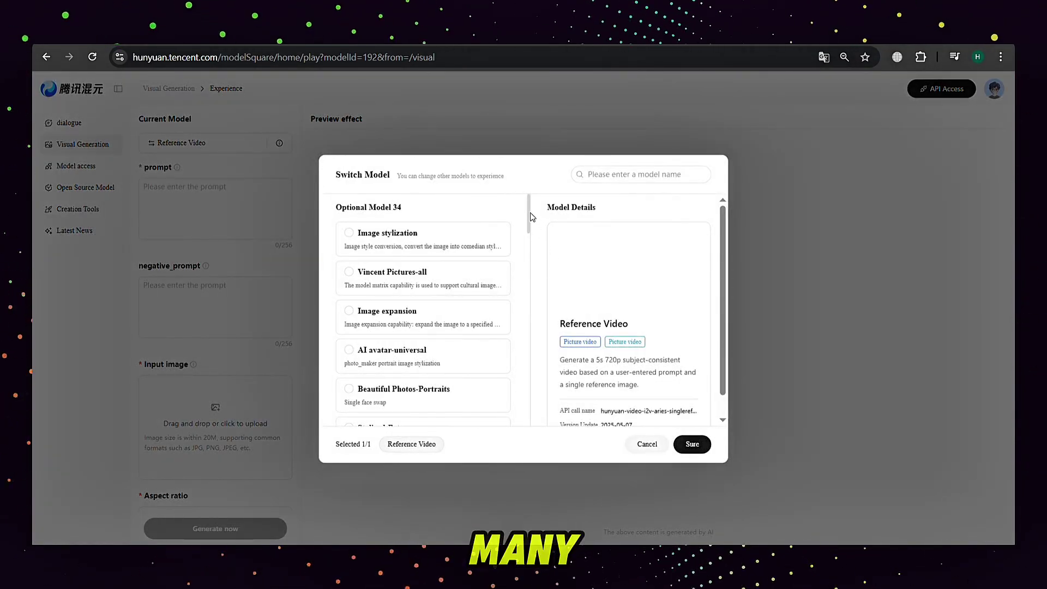
pyautogui.moveTo(532, 209); pyautogui.dragTo(548, 404)
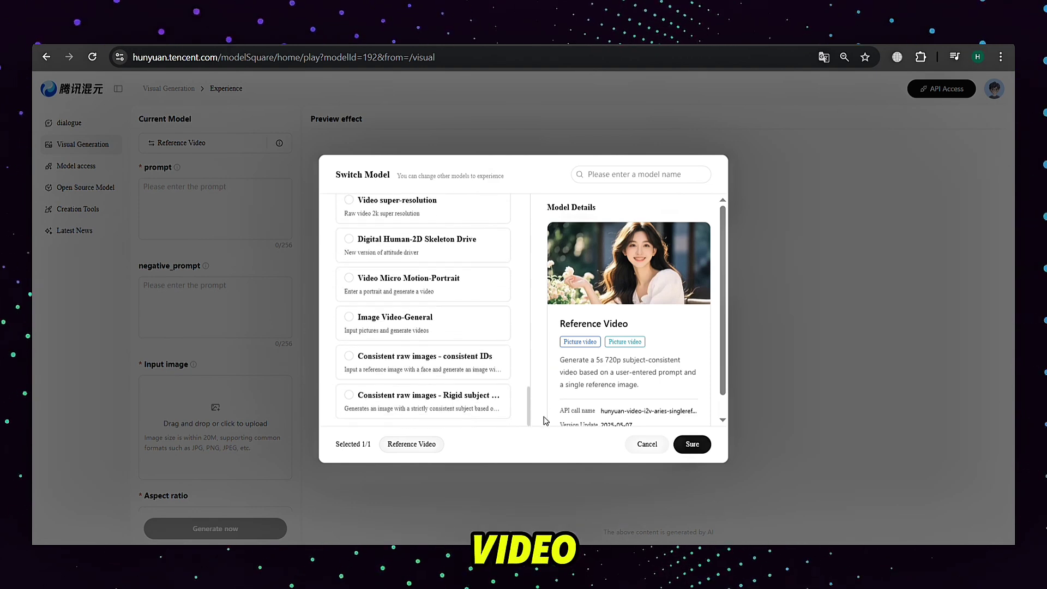
pyautogui.click(440, 327)
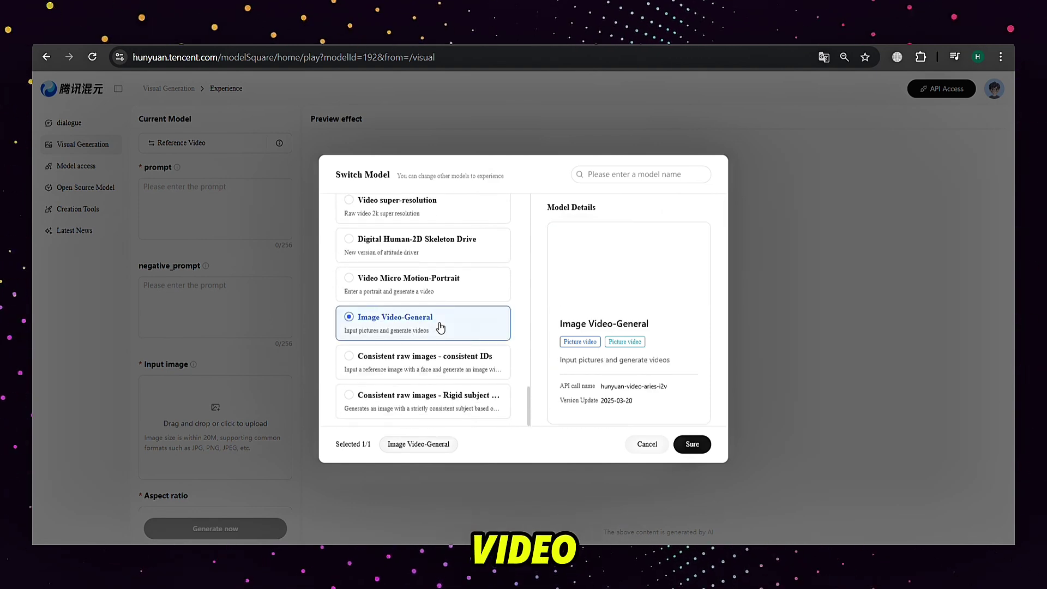
pyautogui.click(693, 445)
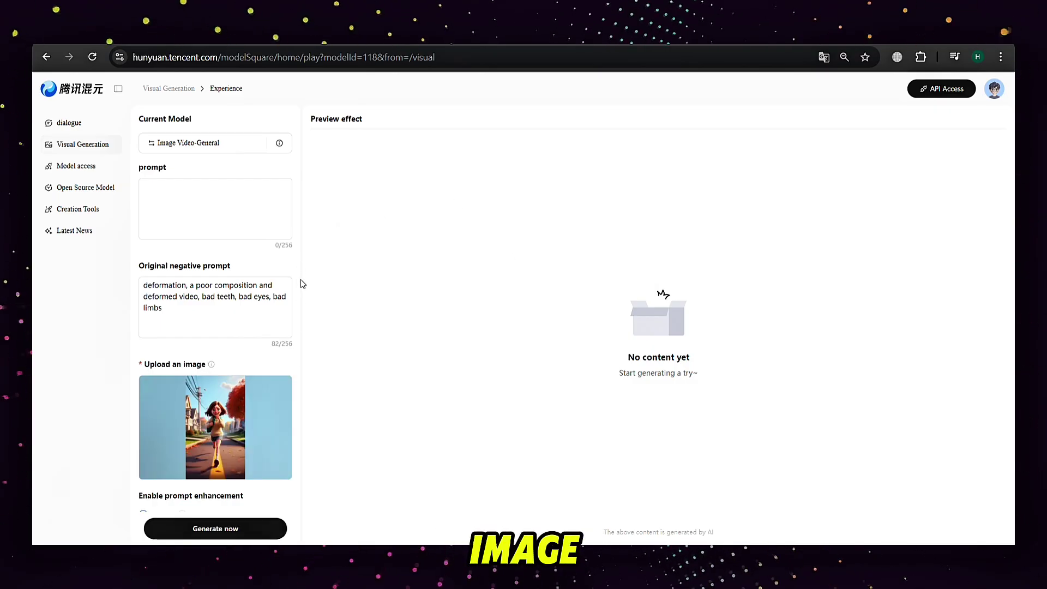
# Generate the video from the girl image with prompt enhancement left on 'yes'
pyautogui.scroll(-1, 215, 381)
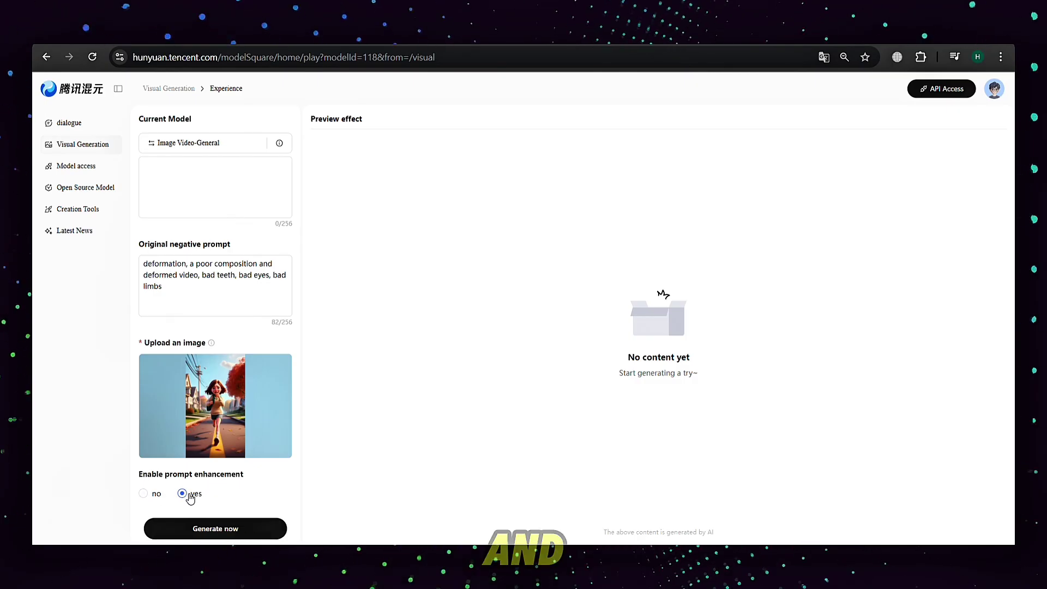
pyautogui.click(240, 533)
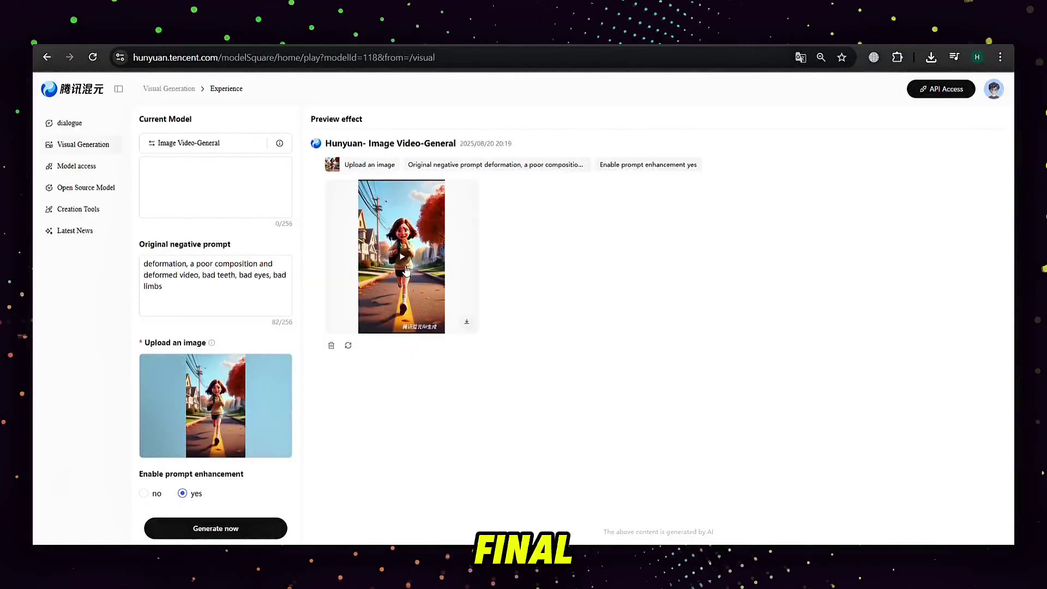
# Play the finished girl video, then switch the model to Reference Video
pyautogui.click(403, 270)
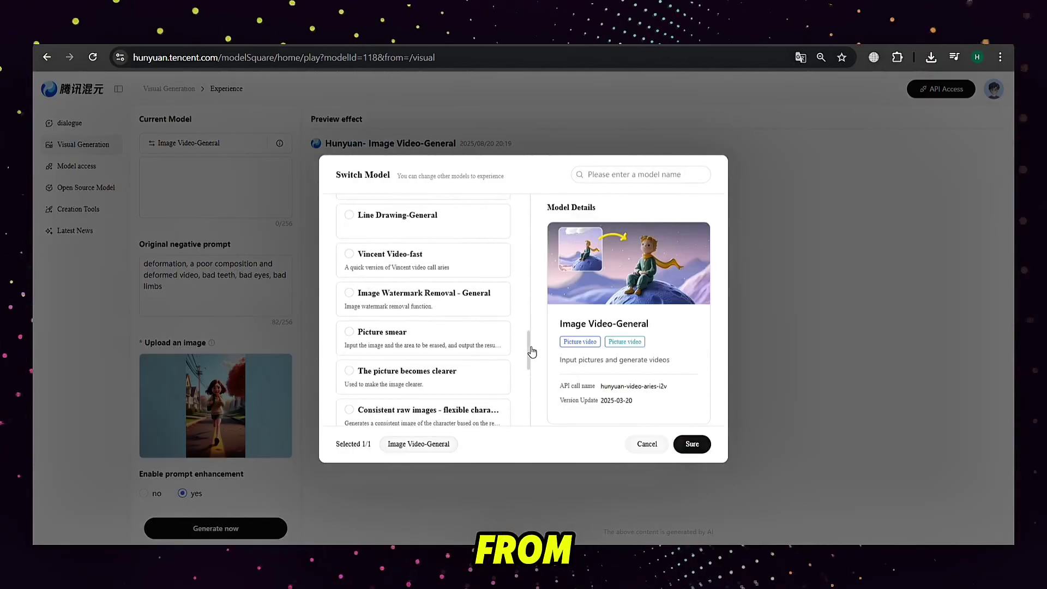
pyautogui.scroll(5, 522, 291)
pyautogui.click(452, 331)
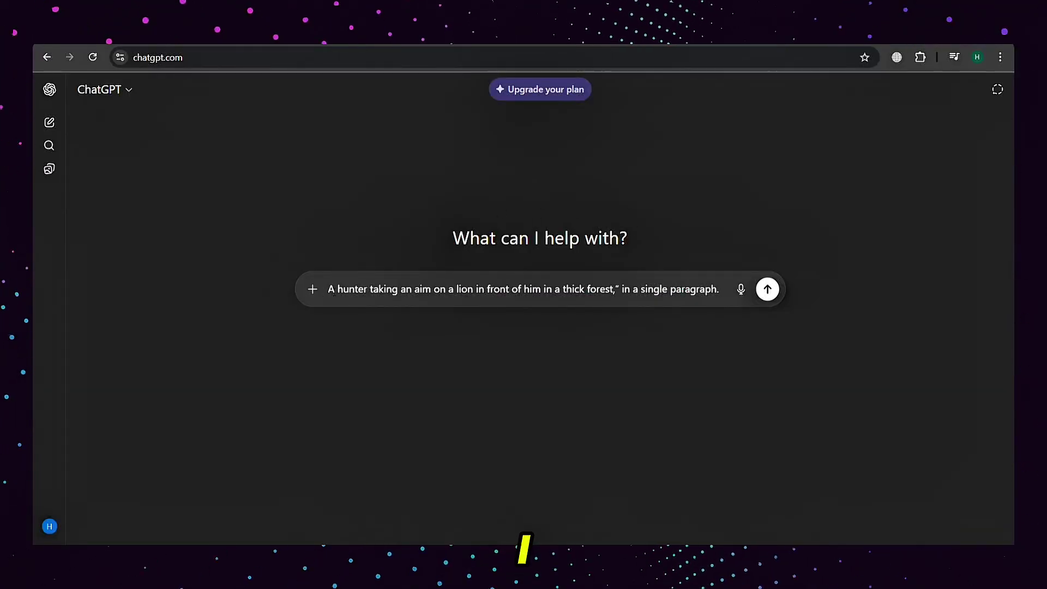
# Extend the hunter-and-lion ChatGPT request to also ask for an under-200-character summary and send it
pyautogui.moveTo(329, 292); pyautogui.dragTo(705, 295)
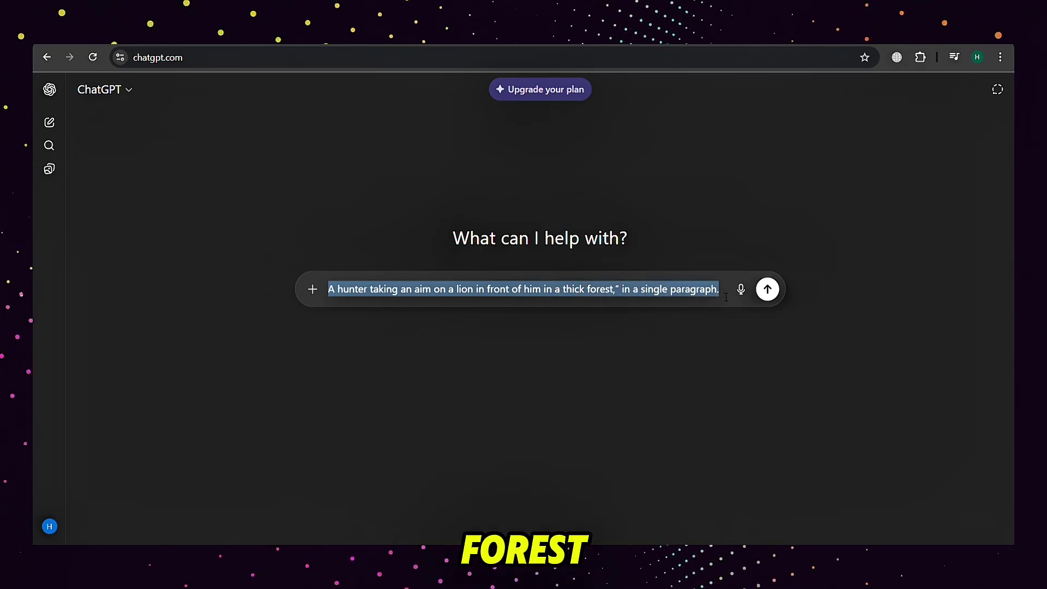
pyautogui.click(726, 297)
pyautogui.write('also make sure to write an additional under 200 character summary of the ac')
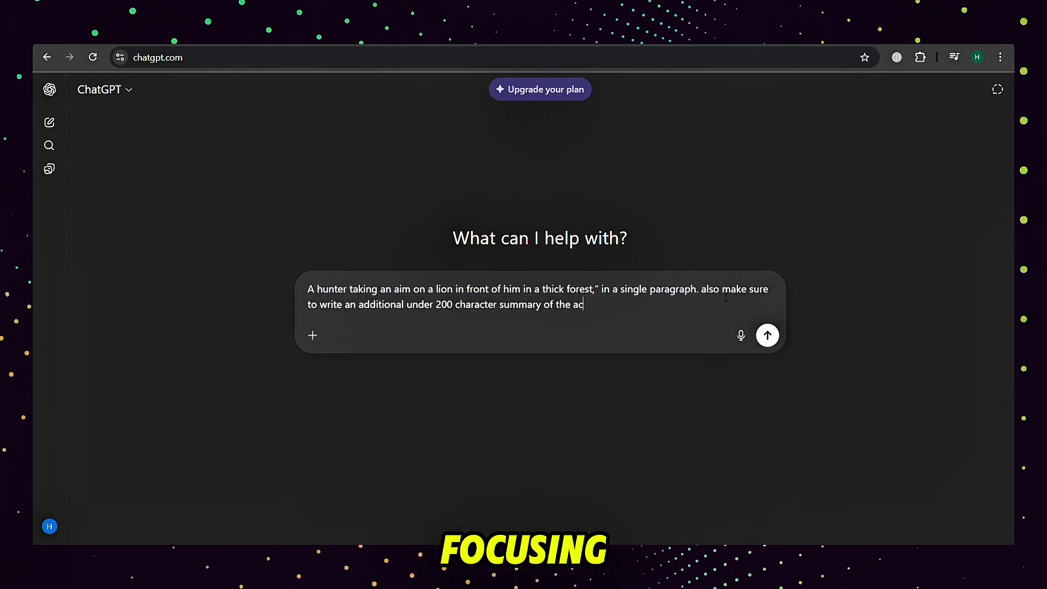
pyautogui.write('mpt')
pyautogui.press('Return')
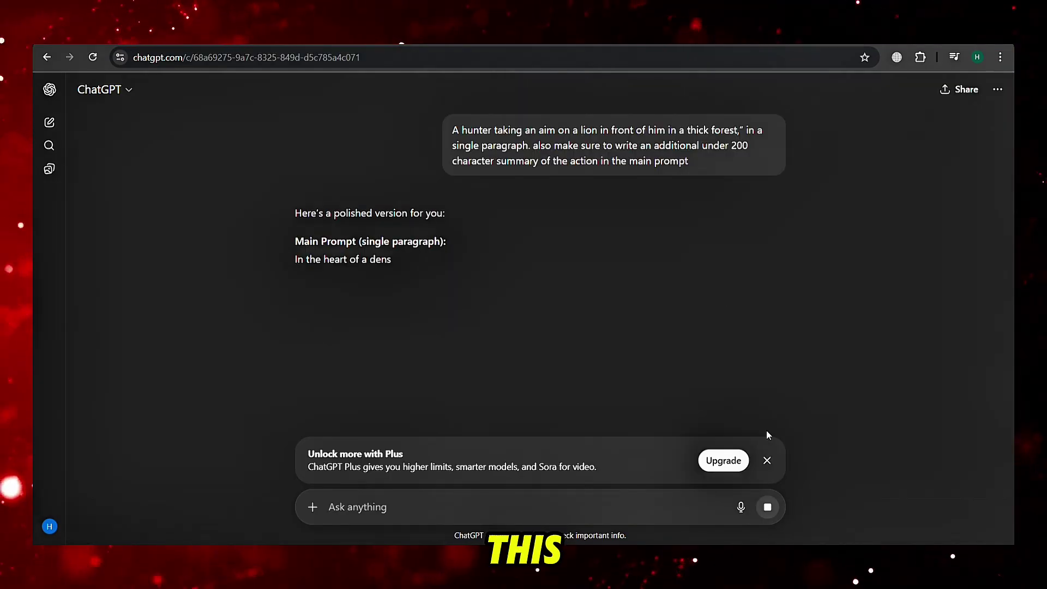
pyautogui.click(766, 461)
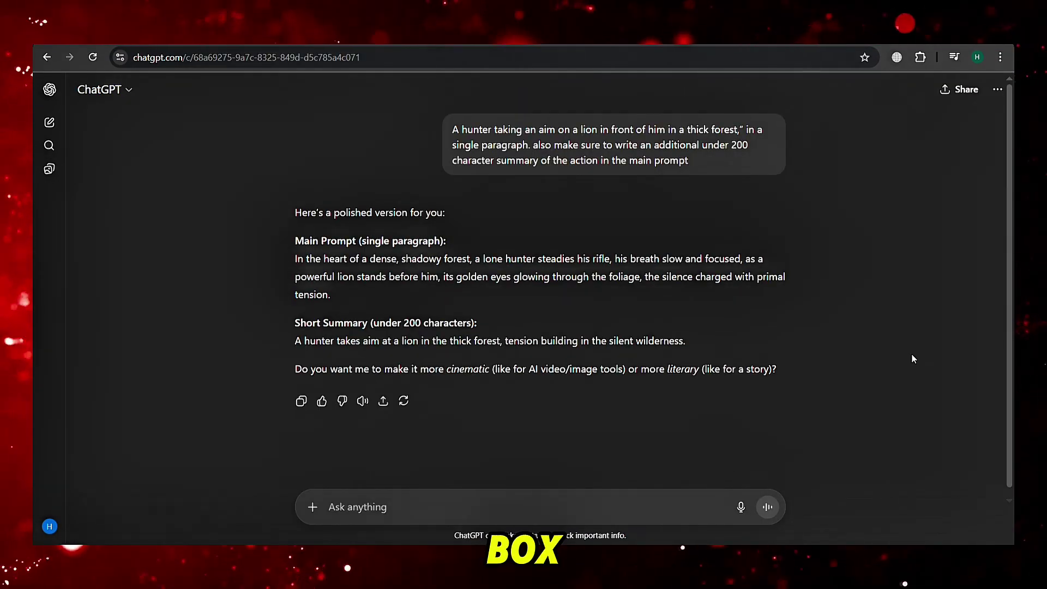
pyautogui.scroll(-1, 1012, 221)
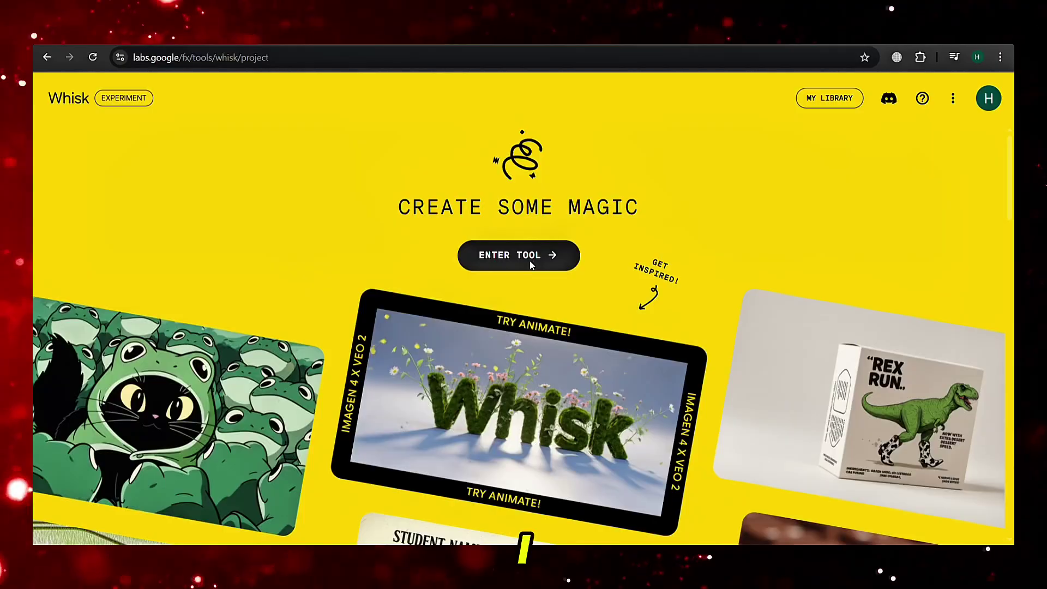
# Paste the hunter-and-lion forest prompt into Whisk, generate images, and zoom out to view them
pyautogui.click(530, 264)
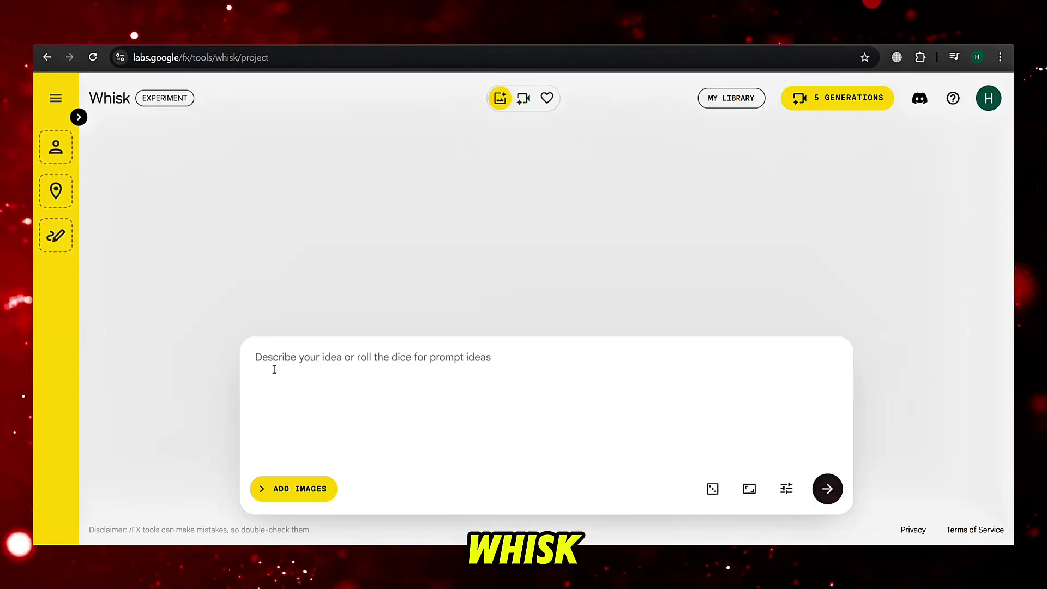
pyautogui.write('In the heart of a dense, shadowy forest, a lone hunter steadies his rifle, his breath slow and focused, as a powerful lion stands before him, its golden eyes glowing through the foliage, the silence charged with primal tension.')
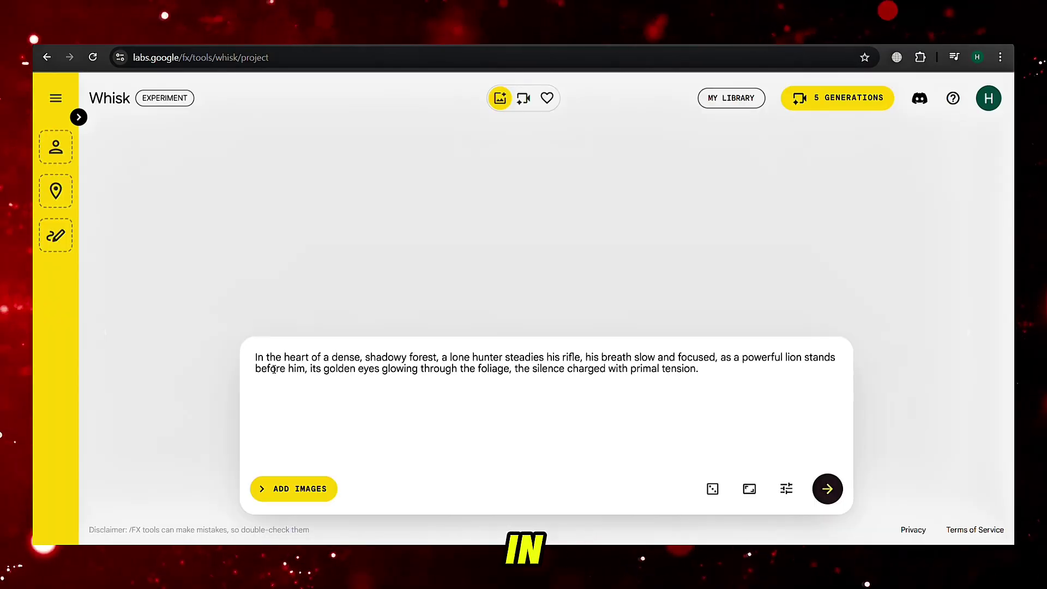
pyautogui.click(750, 490)
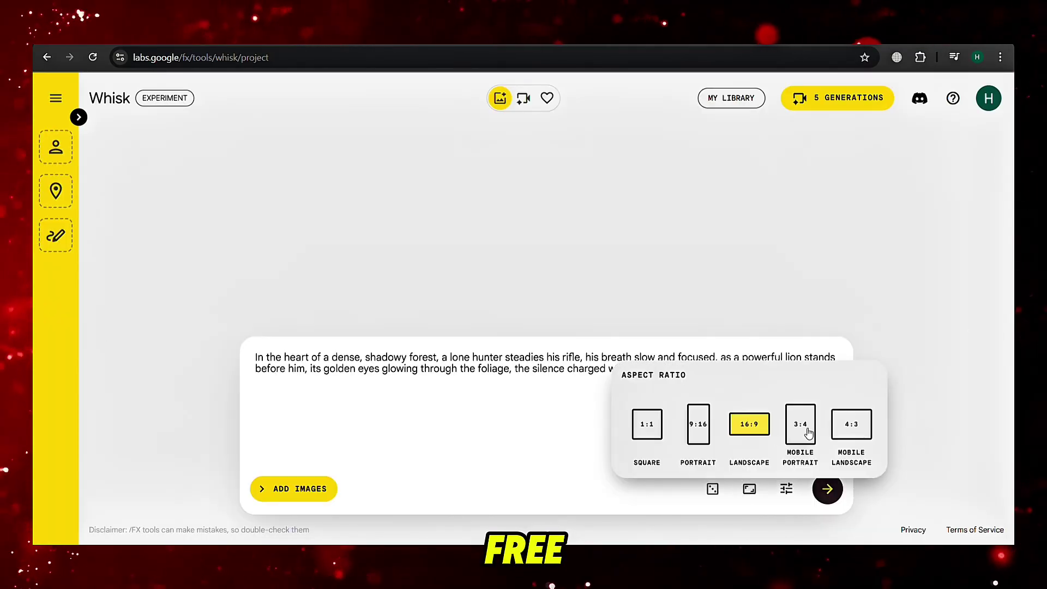
pyautogui.click(834, 497)
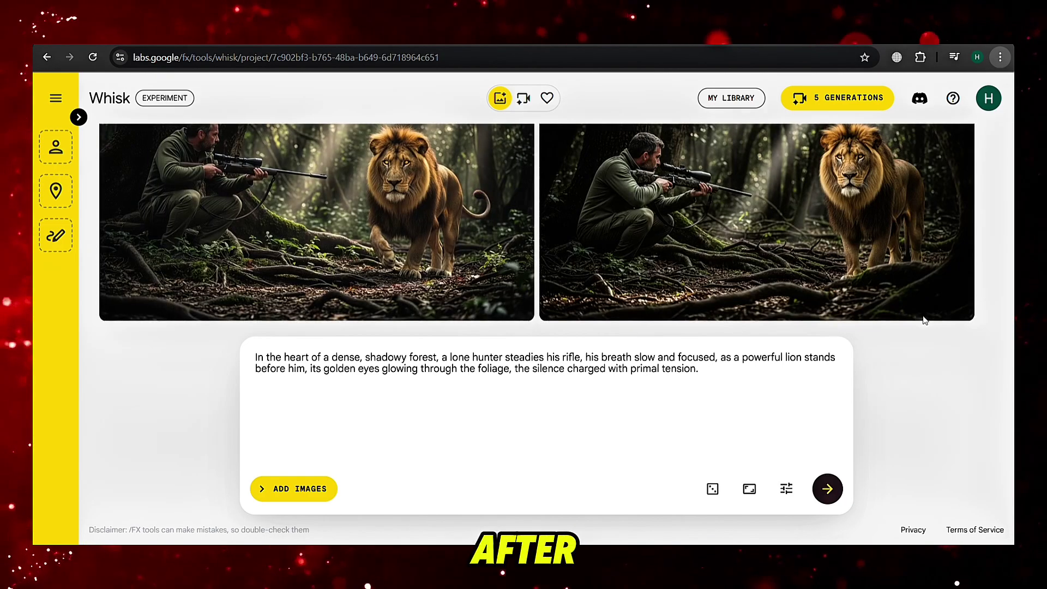
pyautogui.hotkey('ctrl', '-')
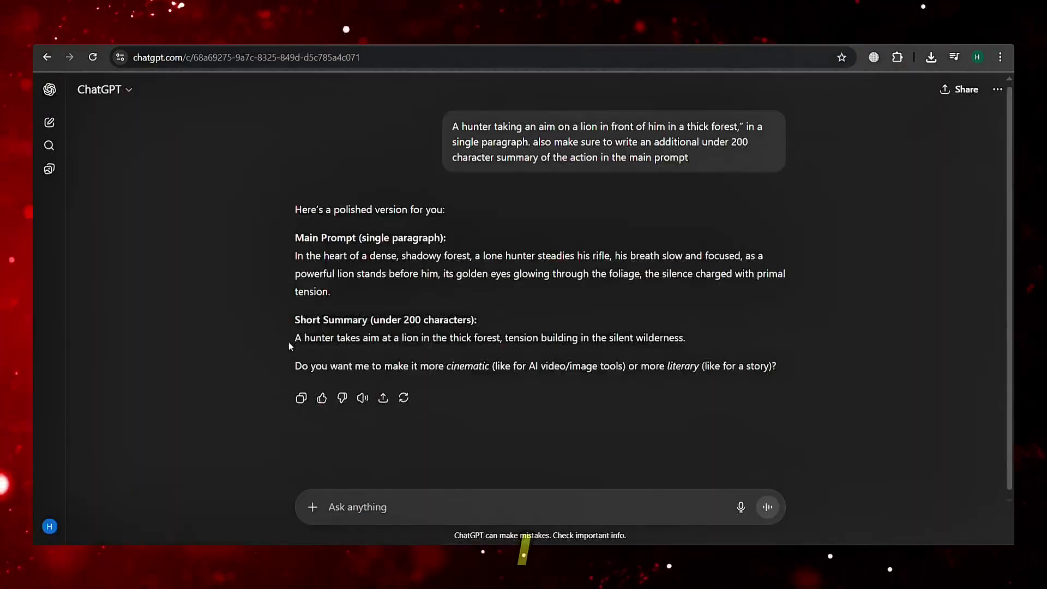
# Copy ChatGPT's short hunter-and-lion summary into the Hunyuan prompt box and scroll down to the settings
pyautogui.moveTo(292, 342); pyautogui.dragTo(711, 344)
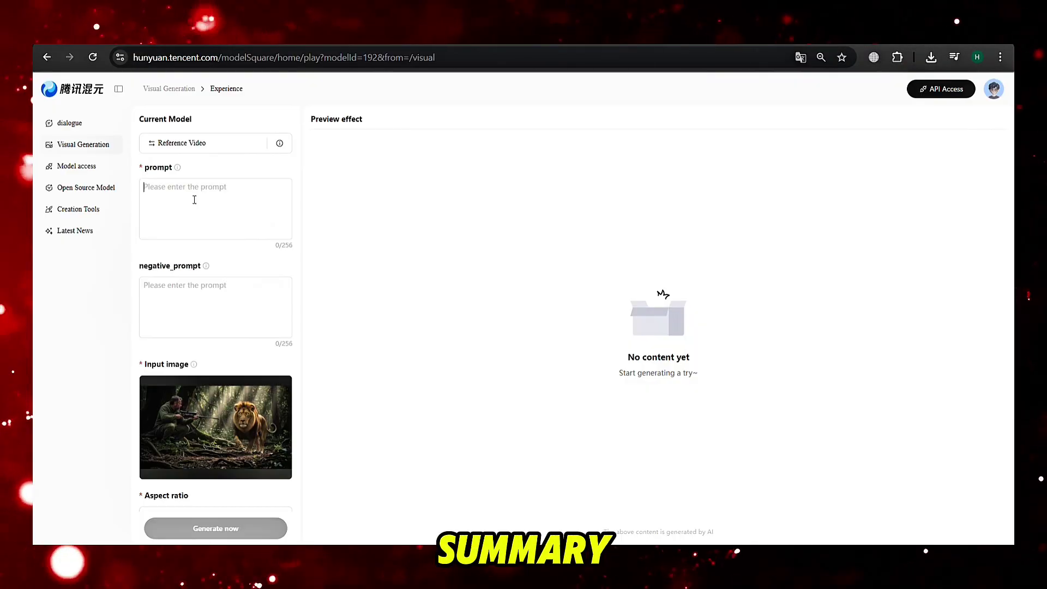
pyautogui.write('A hunter takes aim at a lion in the thick forest, tension building in the silent wilderness.')
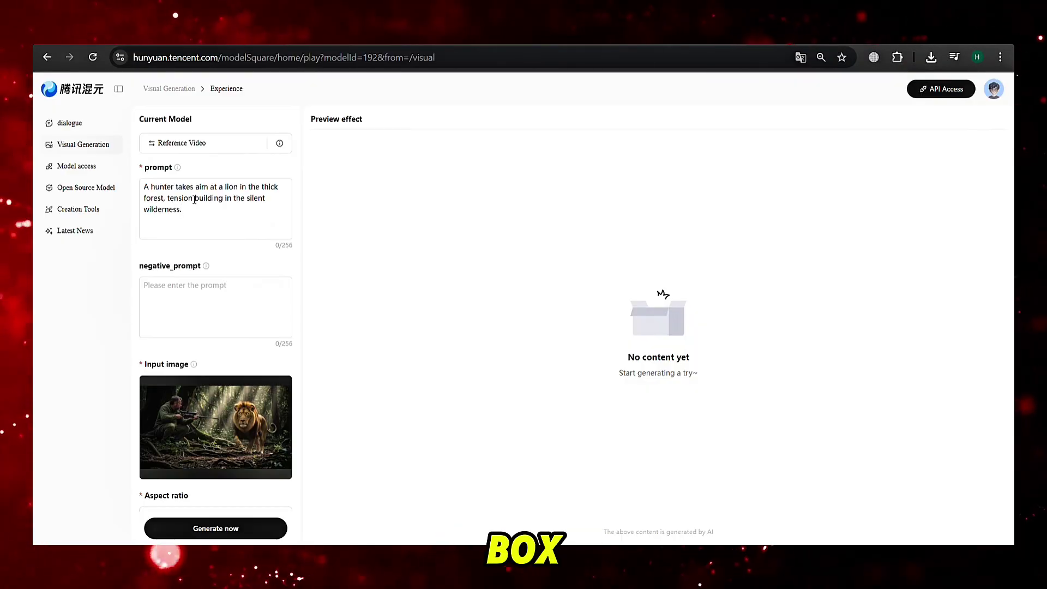
pyautogui.scroll(-3, 292, 268)
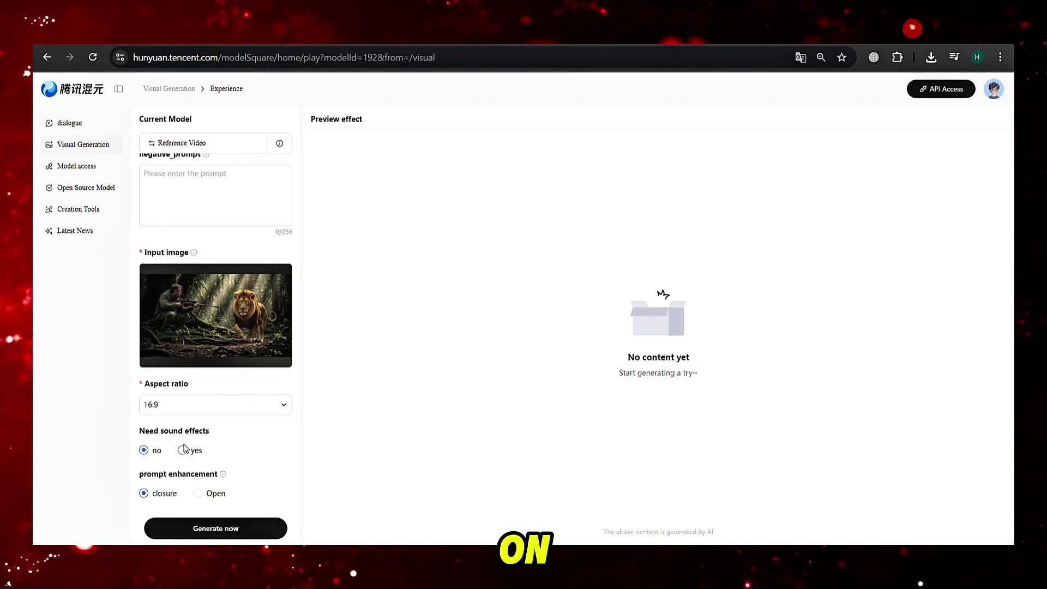